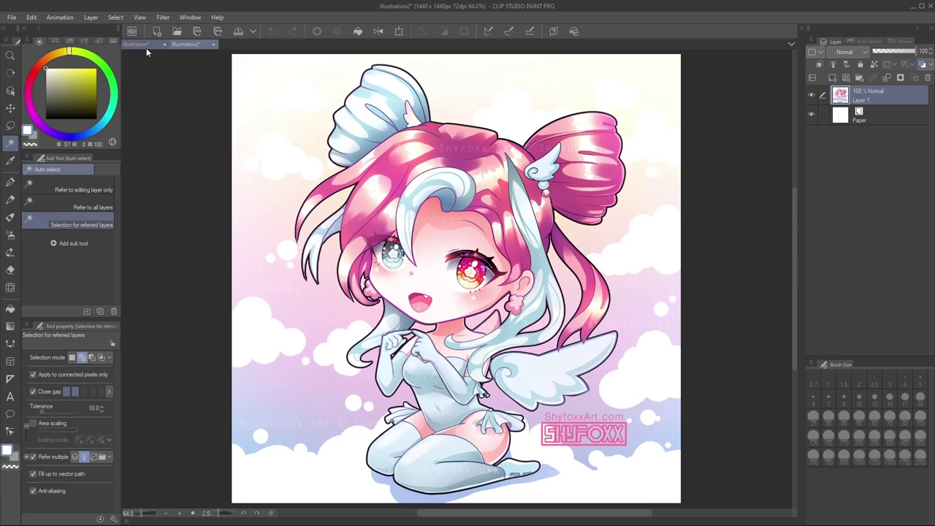
Switch from the uncoloured line art tab to the finished pink-haired illustration tab
click(146, 45)
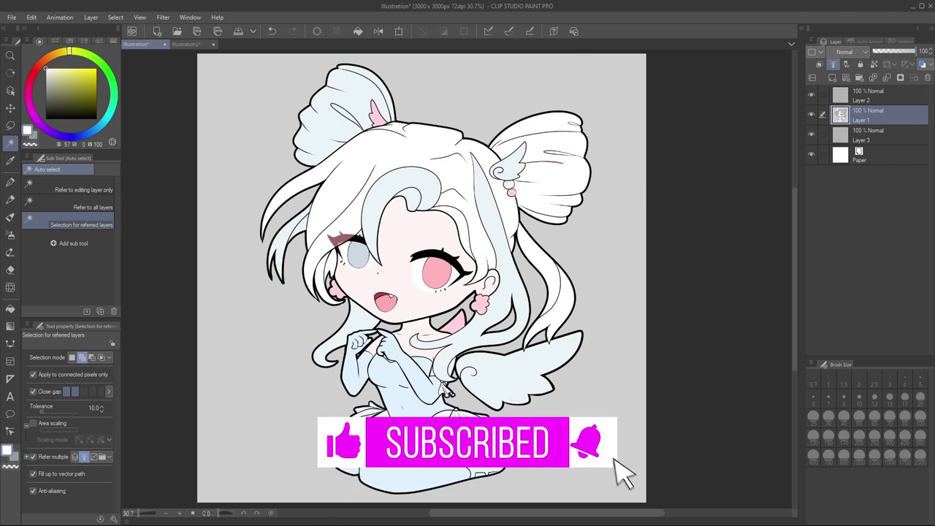
click(186, 44)
Return to the uncoloured chibi line art document
click(137, 45)
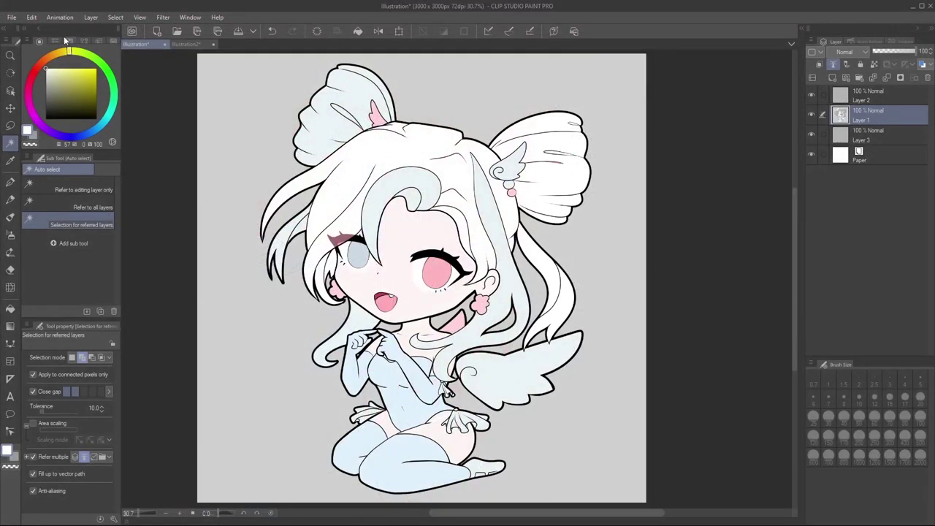
Use Edit > Pick screen color to sample the reference character's pink hair
click(33, 18)
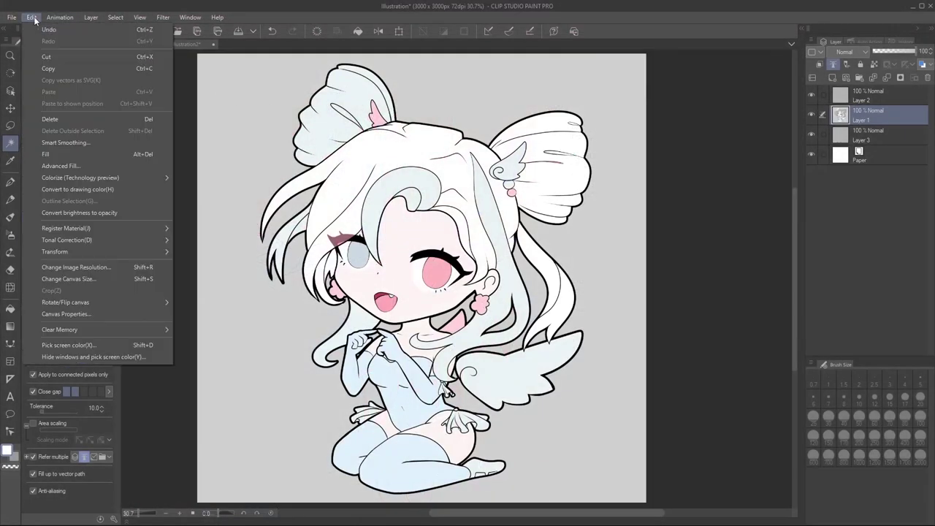
click(113, 345)
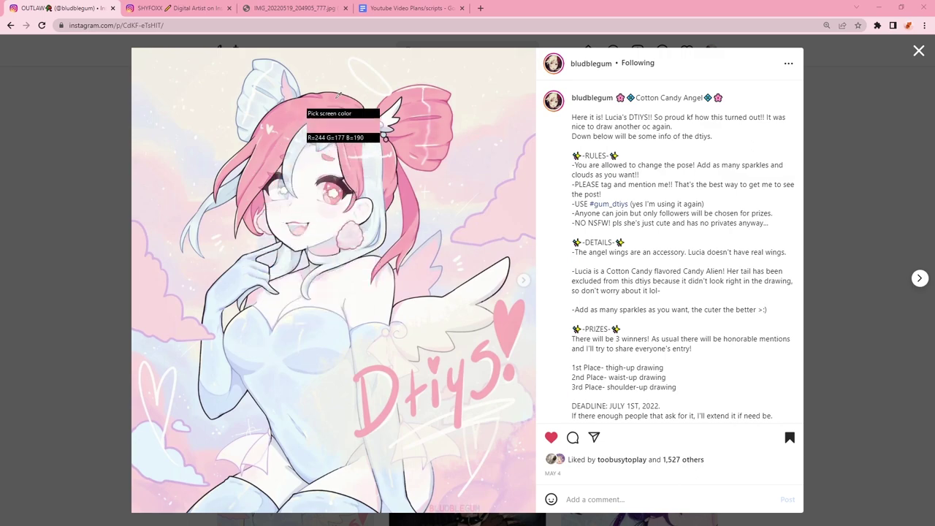
click(283, 123)
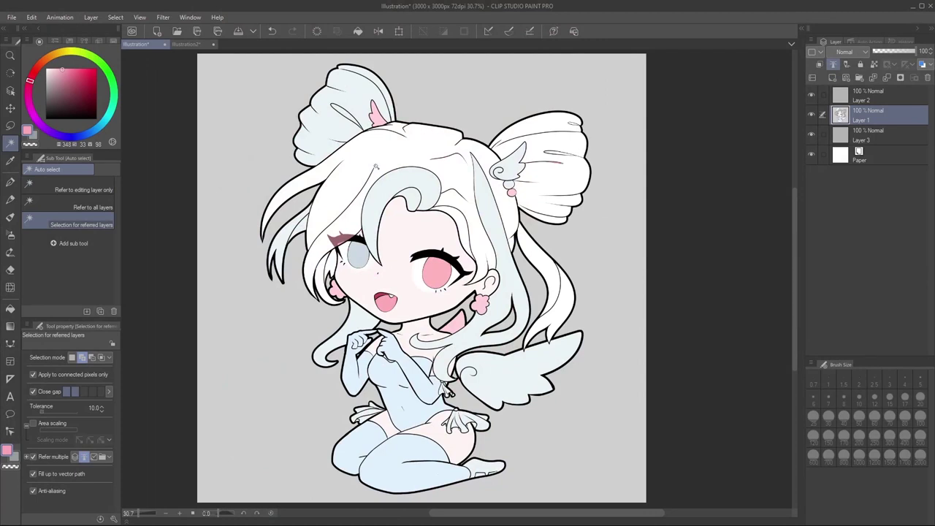
Add a new layer above Layer 3 and fill the main hair and right bun pink
click(862, 135)
key(ctrl+shift+n)
key(g)
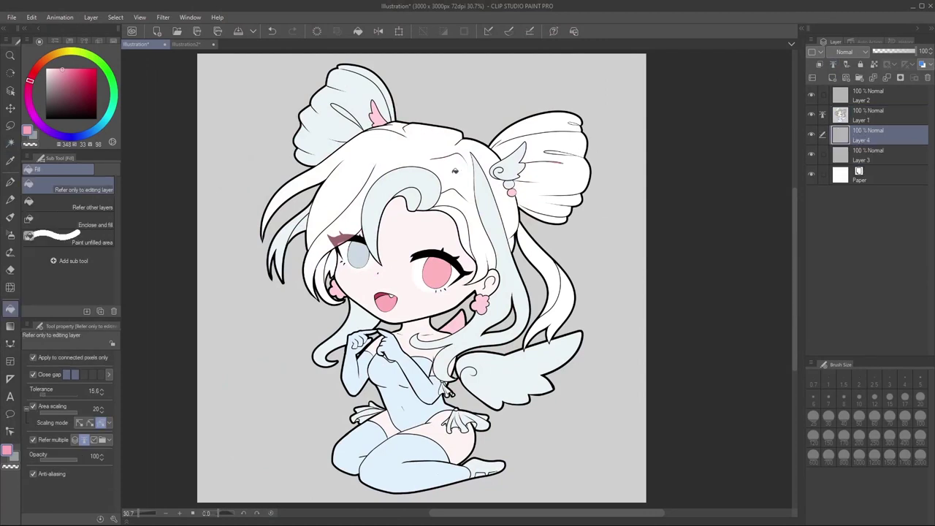
click(431, 150)
click(534, 144)
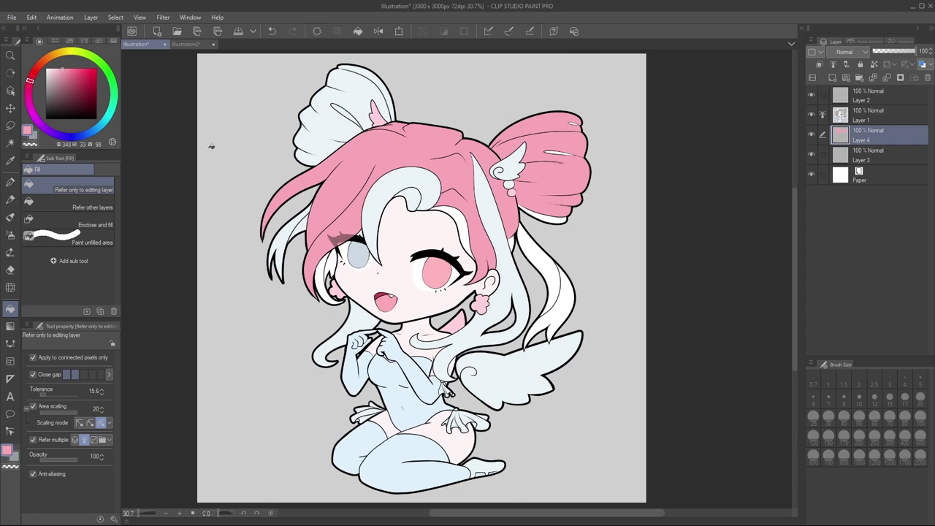
click(32, 17)
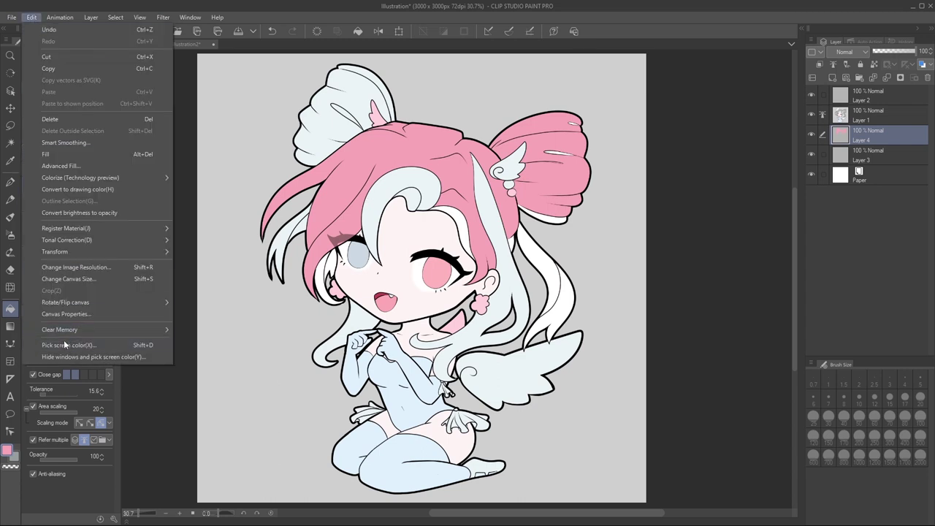
Hide the program windows and sample a pale cream from the desktop wallpaper
click(116, 342)
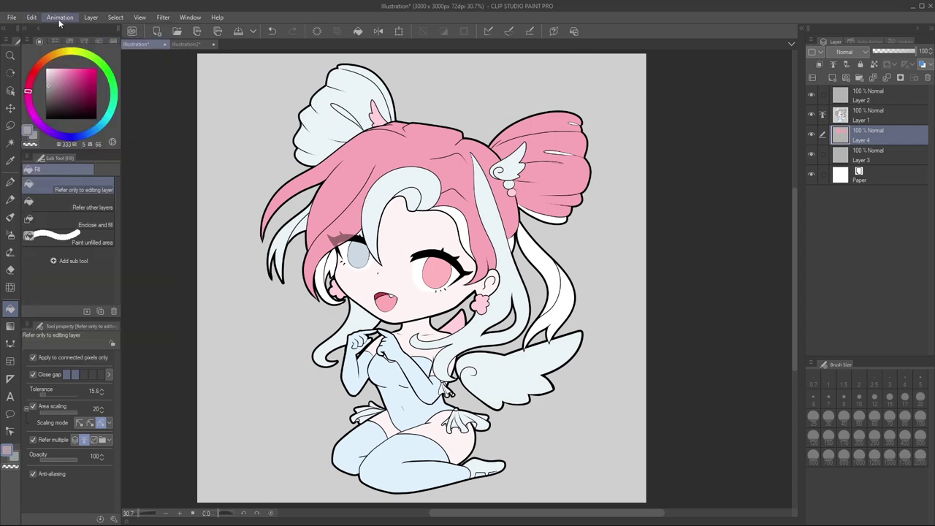
click(31, 17)
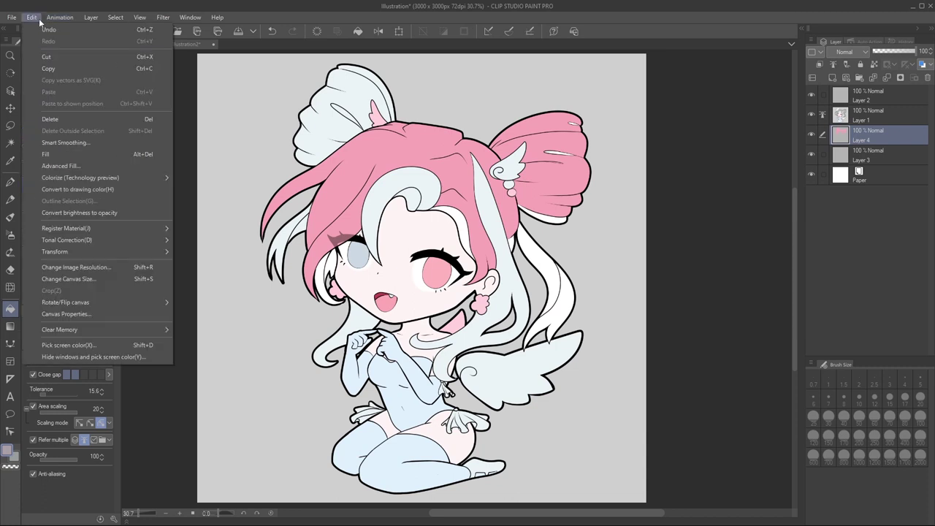
click(102, 359)
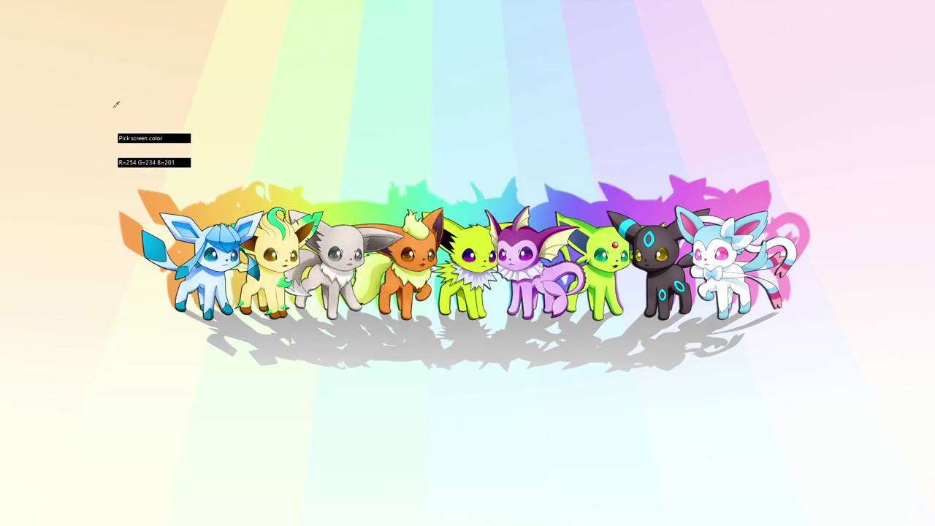
click(152, 103)
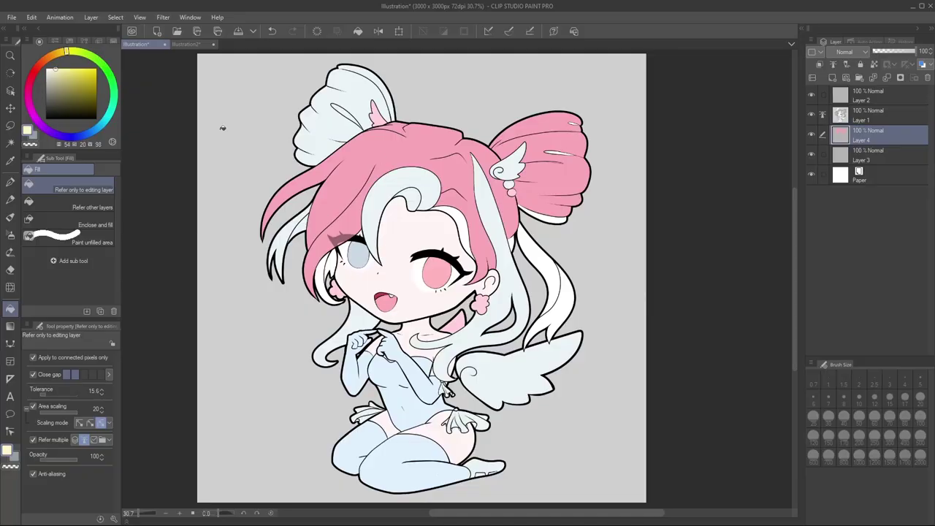
click(32, 18)
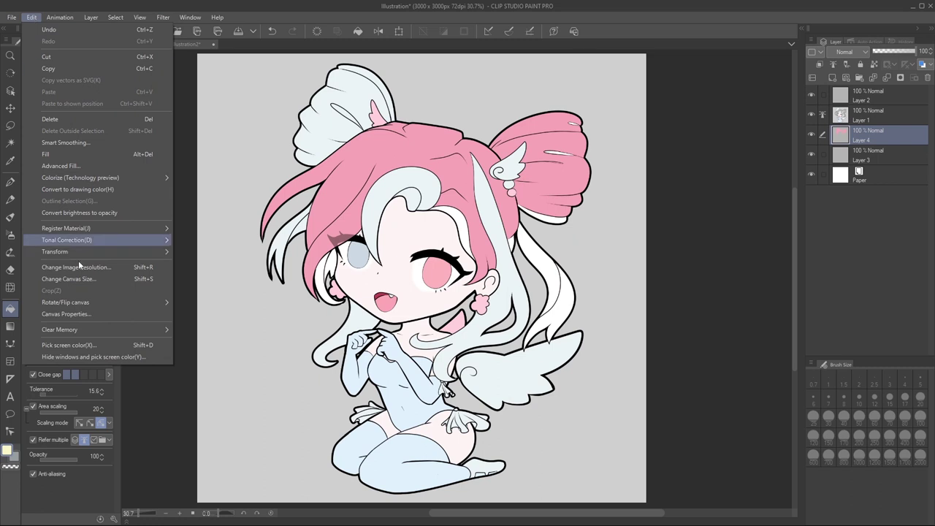
click(90, 345)
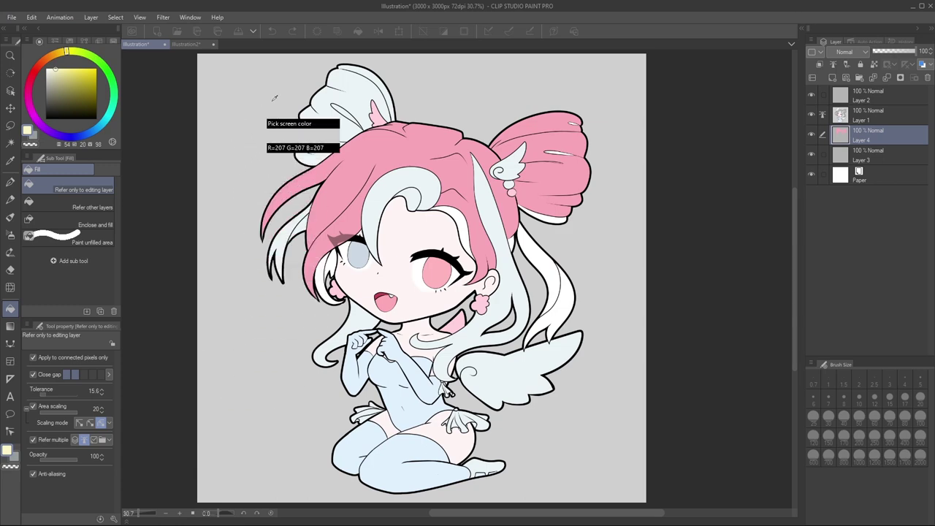
key(Escape)
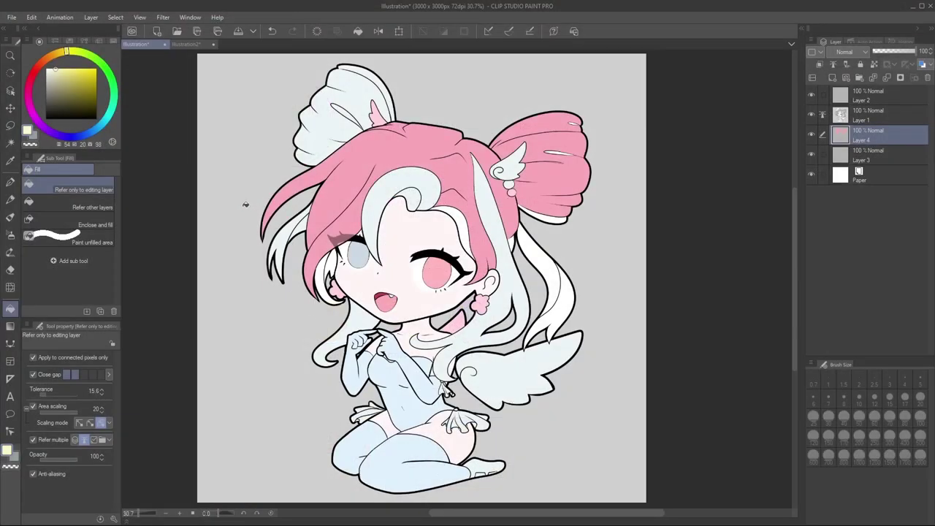
click(12, 17)
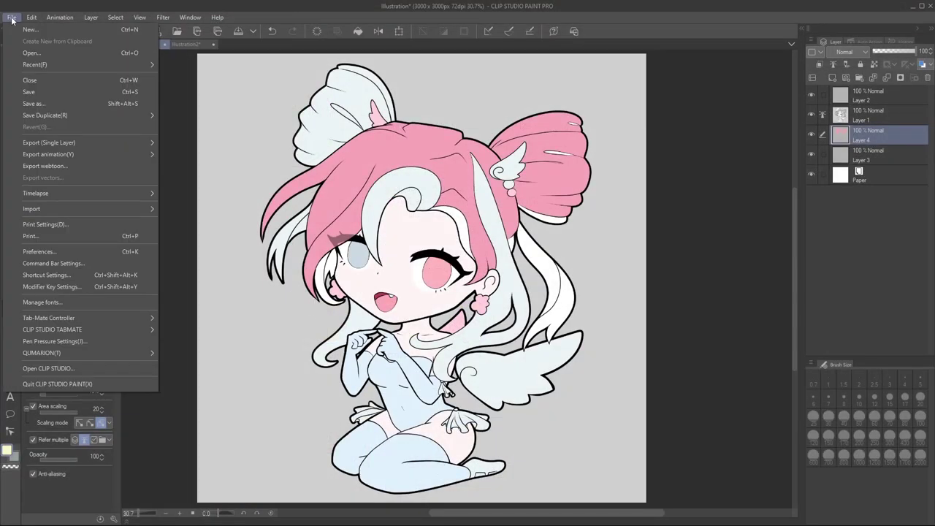
Open Shortcut Settings under menu commands and browse down the command groups
click(72, 275)
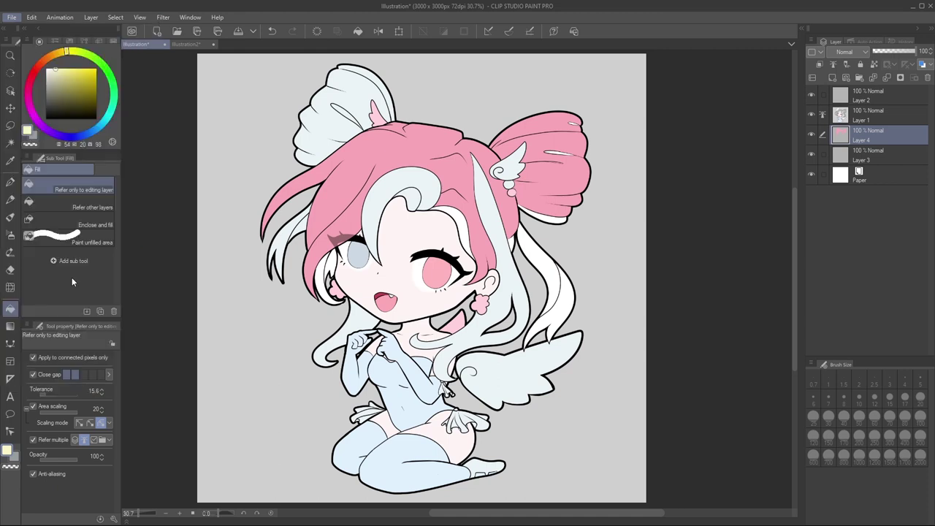
drag(173, 103, 257, 116)
click(268, 140)
click(268, 139)
click(159, 157)
click(158, 155)
click(158, 155)
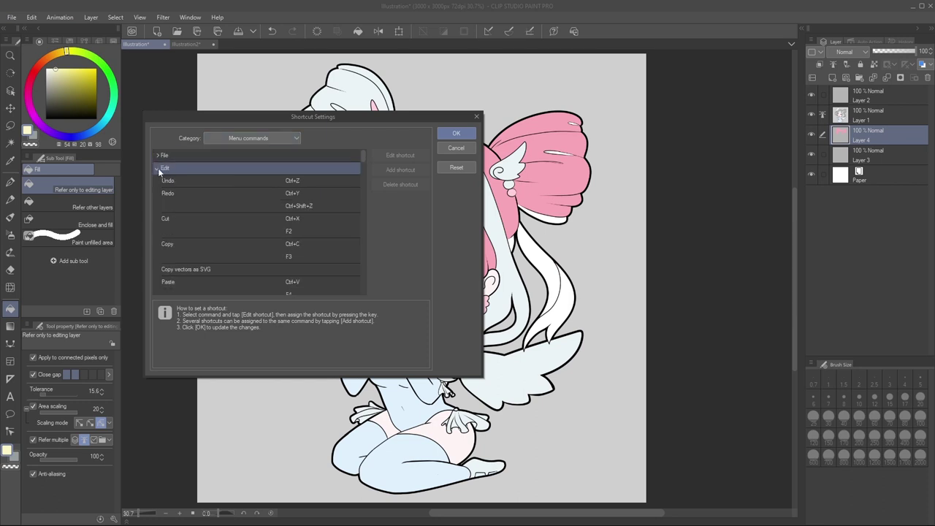
scroll(168, 179, down, 3)
click(182, 183)
scroll(190, 191, down, 5)
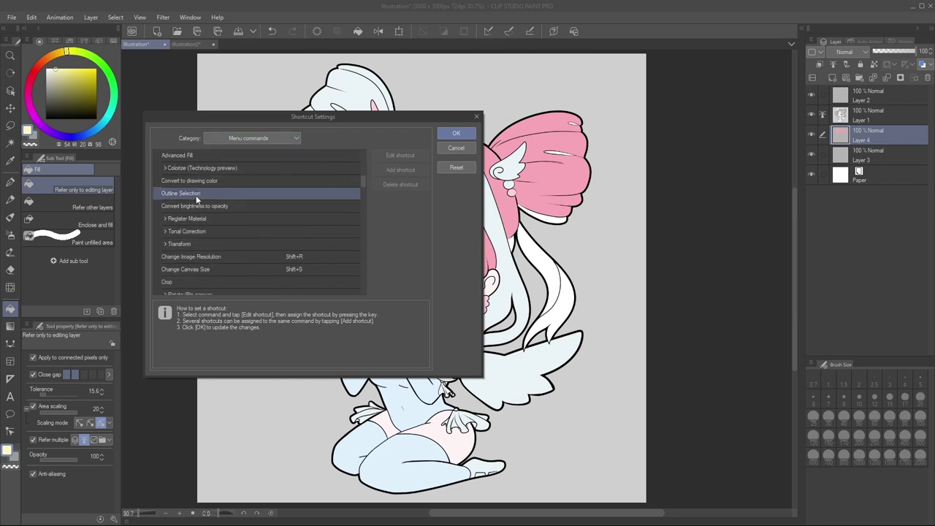
Assign Shift+A as the shortcut for Hide windows and pick screen color
click(205, 231)
click(202, 222)
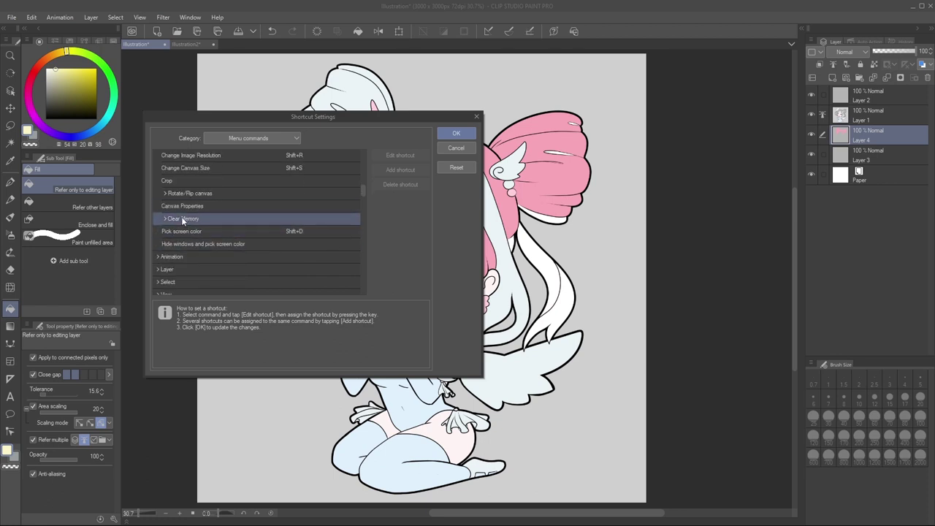
click(178, 229)
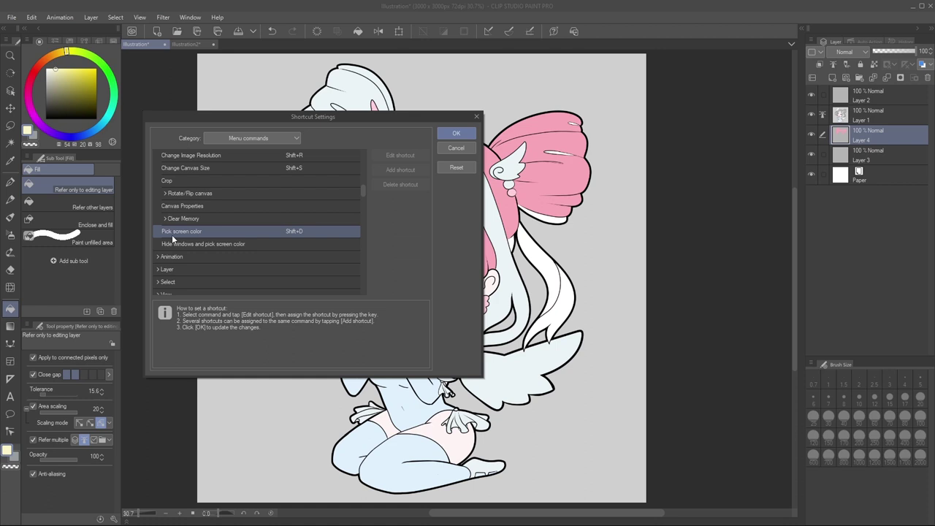
click(303, 231)
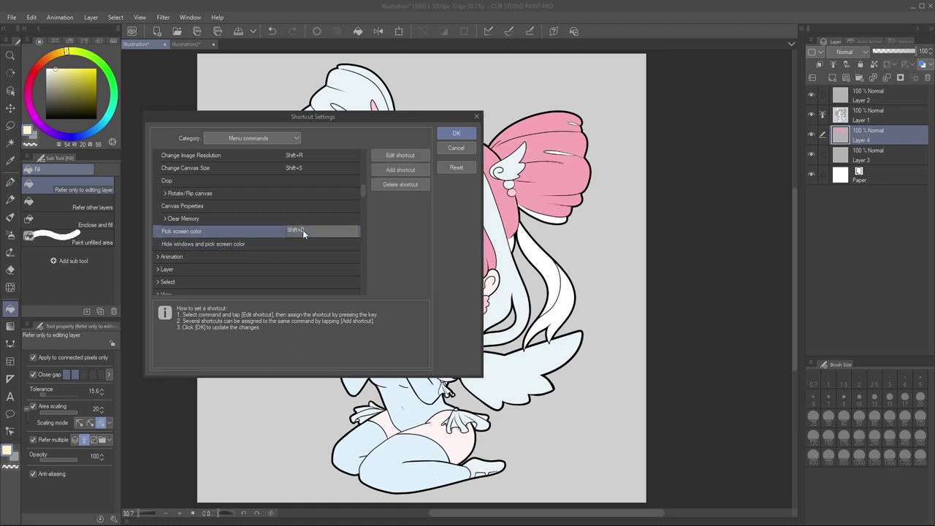
click(243, 245)
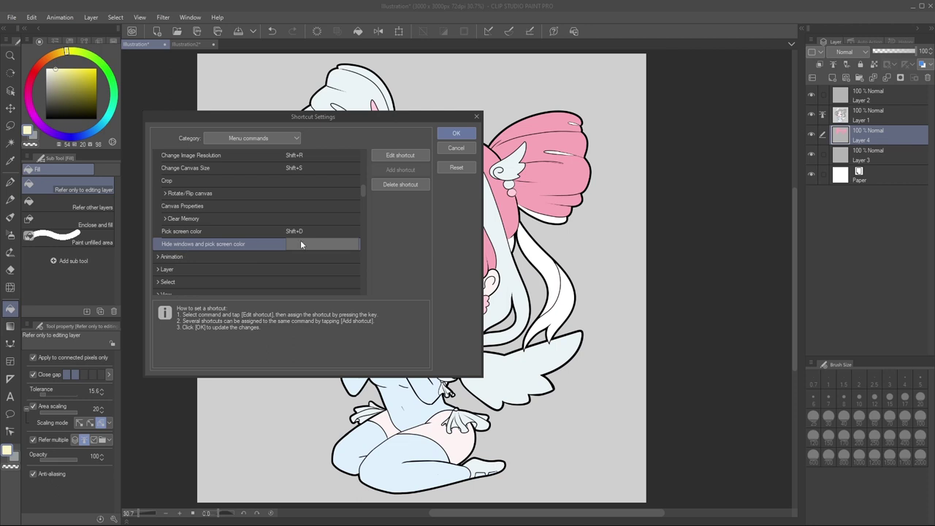
key(shift+a)
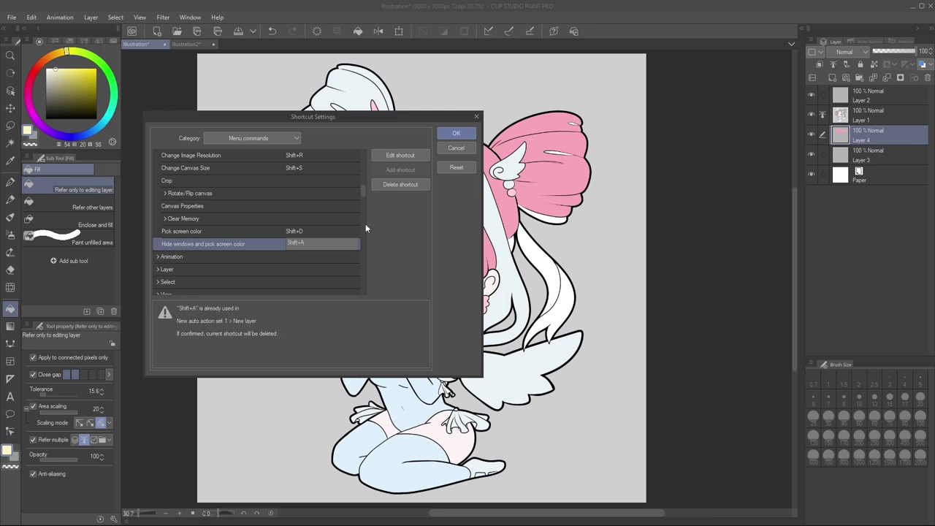